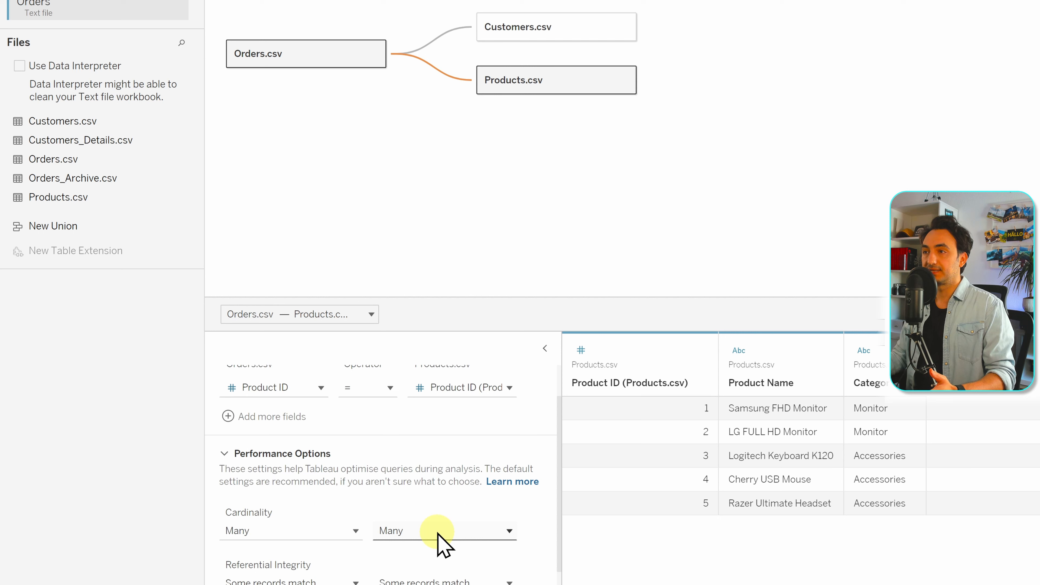
Set the cardinality of the Orders.csv–Products.csv relationship to Many to One and review the relationship's settings
click(438, 534)
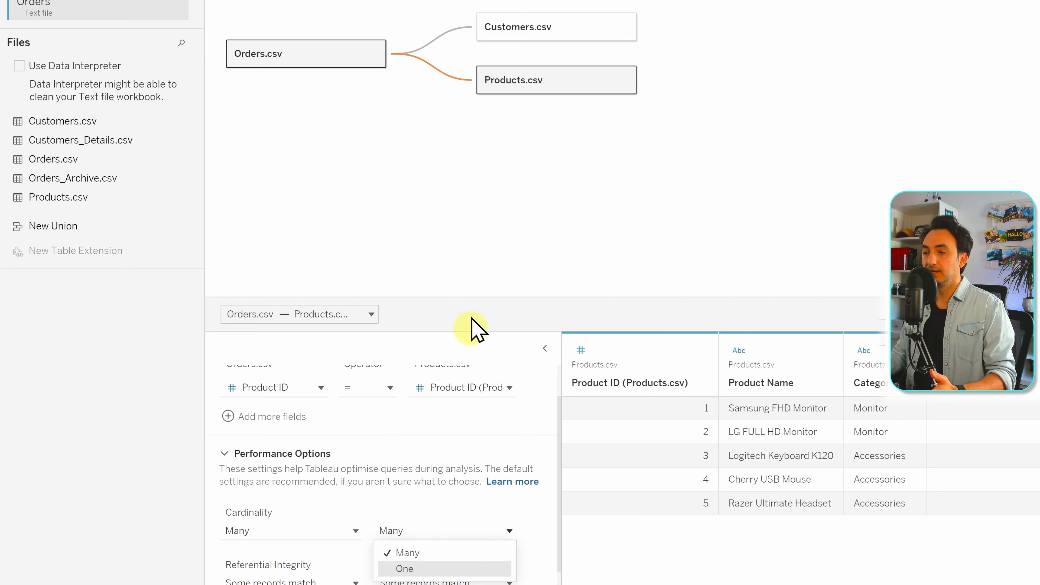
click(511, 82)
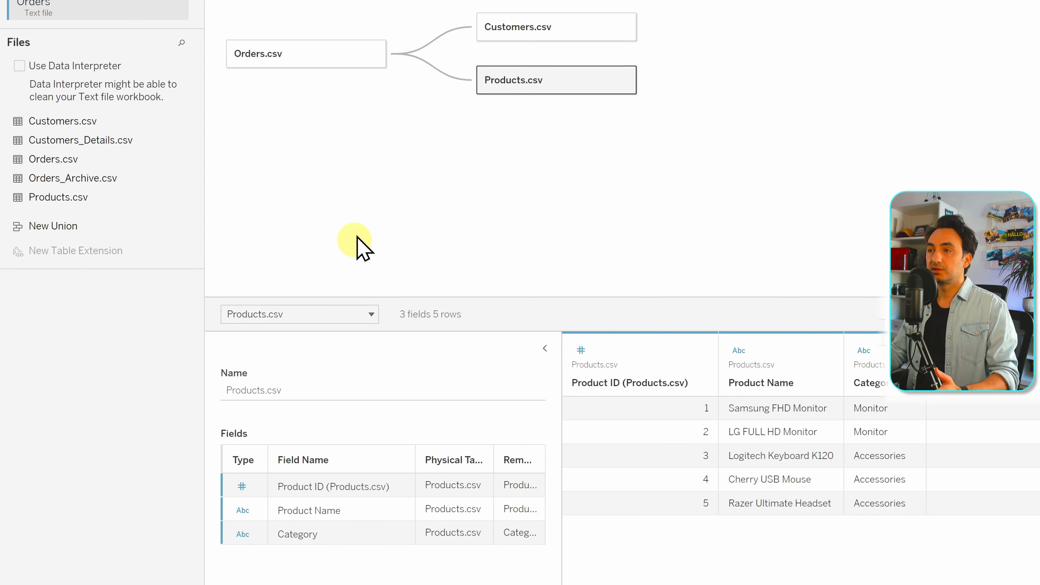
click(447, 76)
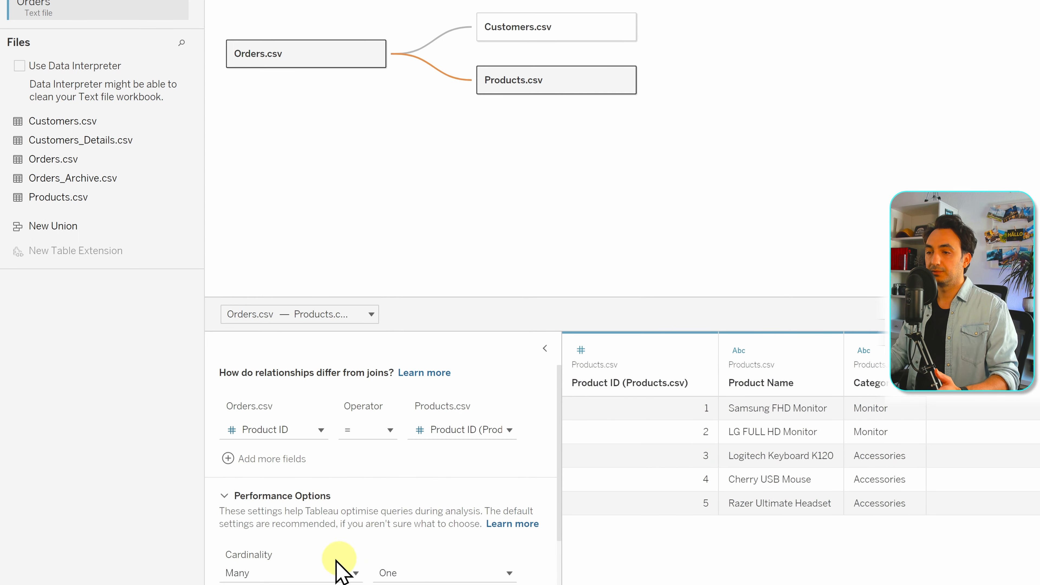
scroll(438, 555, down, 2)
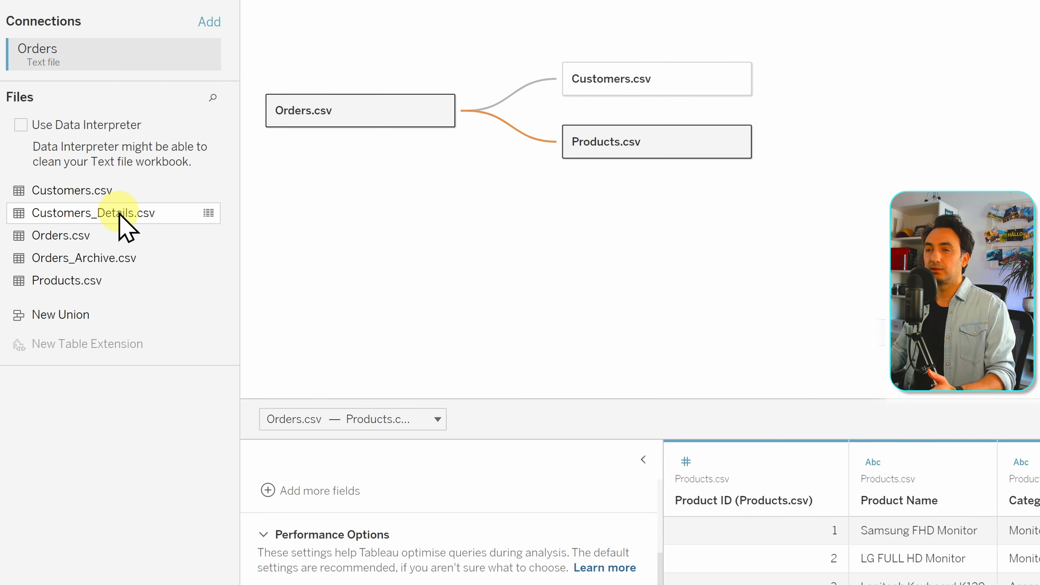
Try relating Customers_Details.csv to Customers.csv as a separate logical table, and remove it from the data model
drag(120, 214, 820, 95)
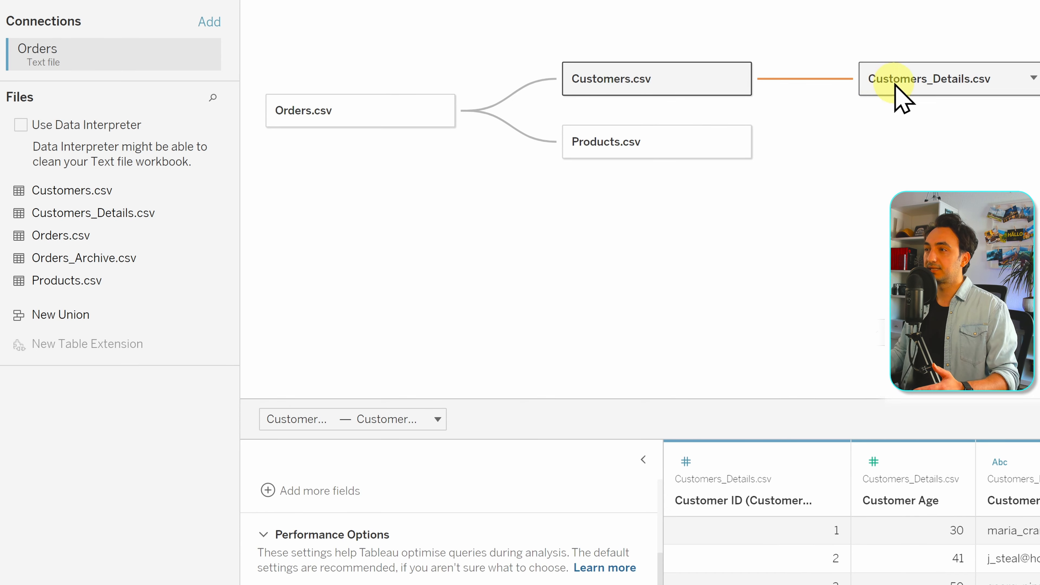
drag(898, 95, 132, 437)
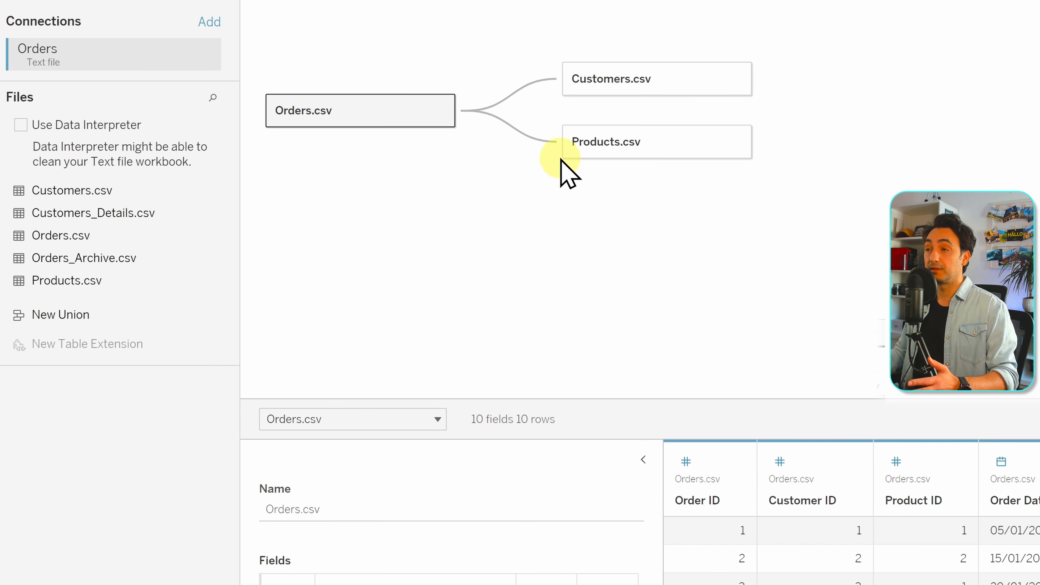
Join Customers_Details.csv to Customers.csv within the Customers.csv logical table, using a Left join on Customer ID
double_click(622, 82)
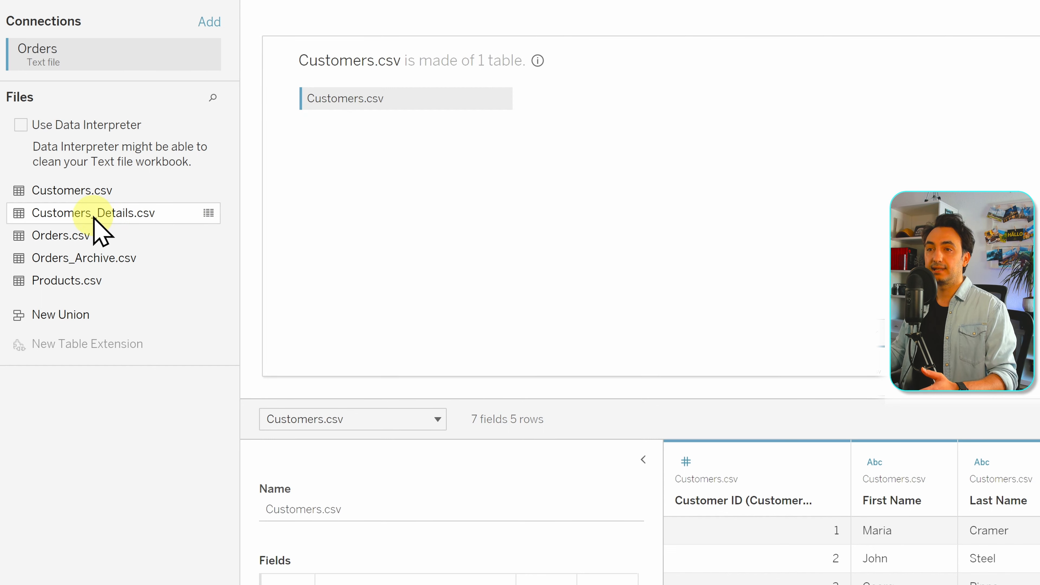
drag(97, 215, 593, 116)
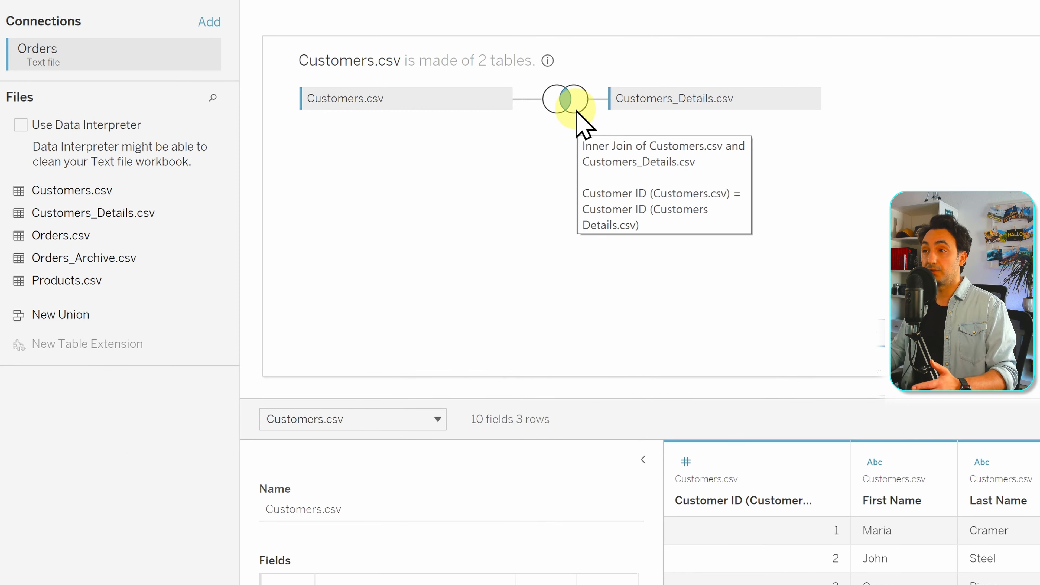
click(575, 109)
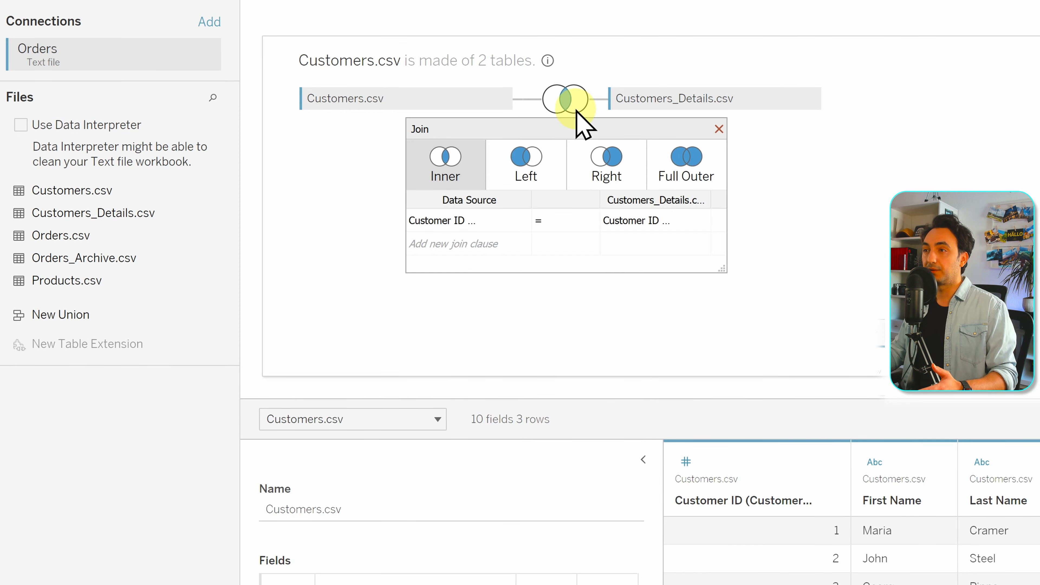
click(547, 180)
click(705, 126)
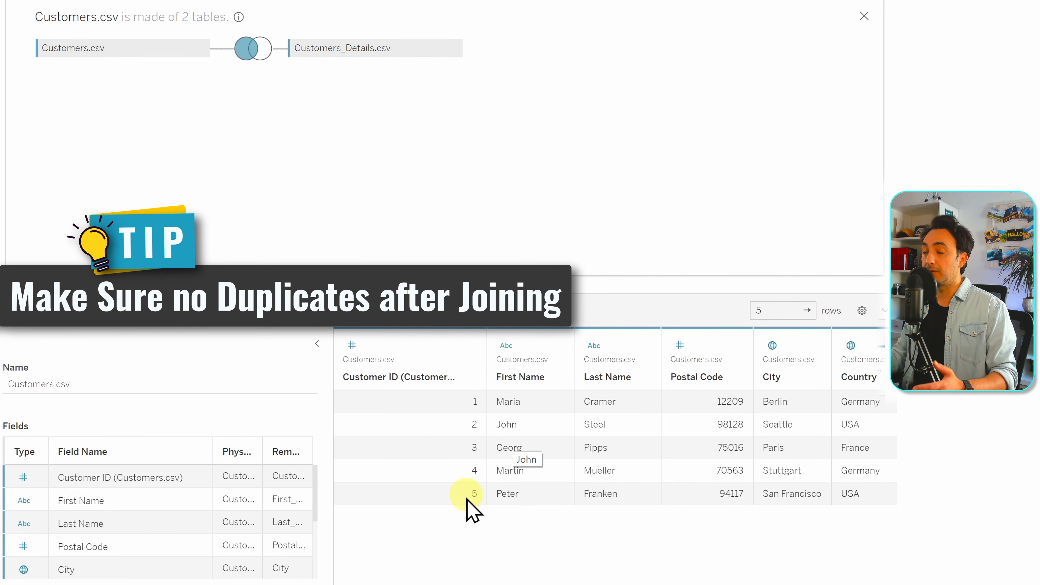
click(863, 16)
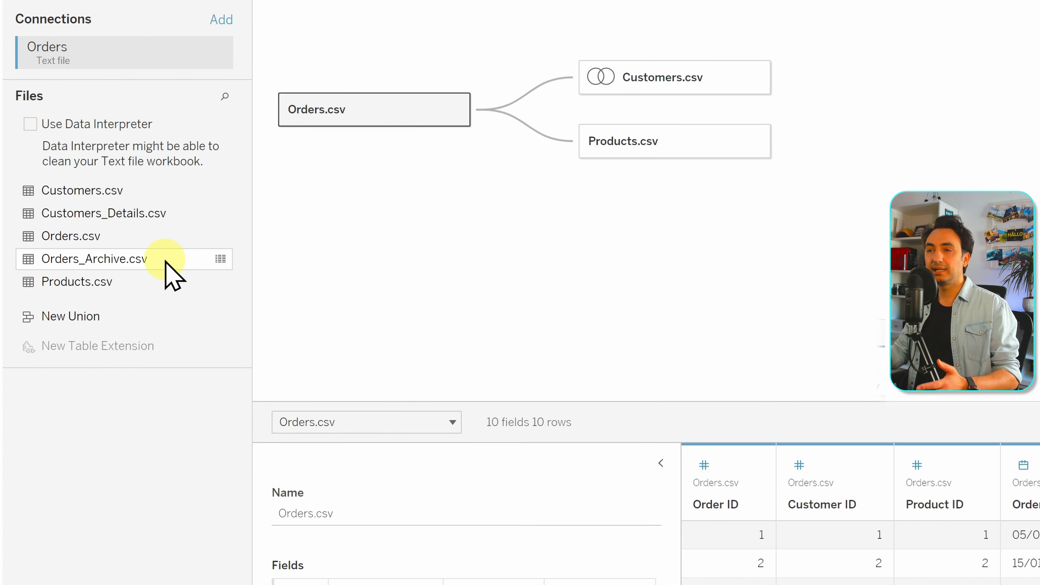
View the data of Orders_Archive.csv, examining its order dates and remaining columns
click(223, 262)
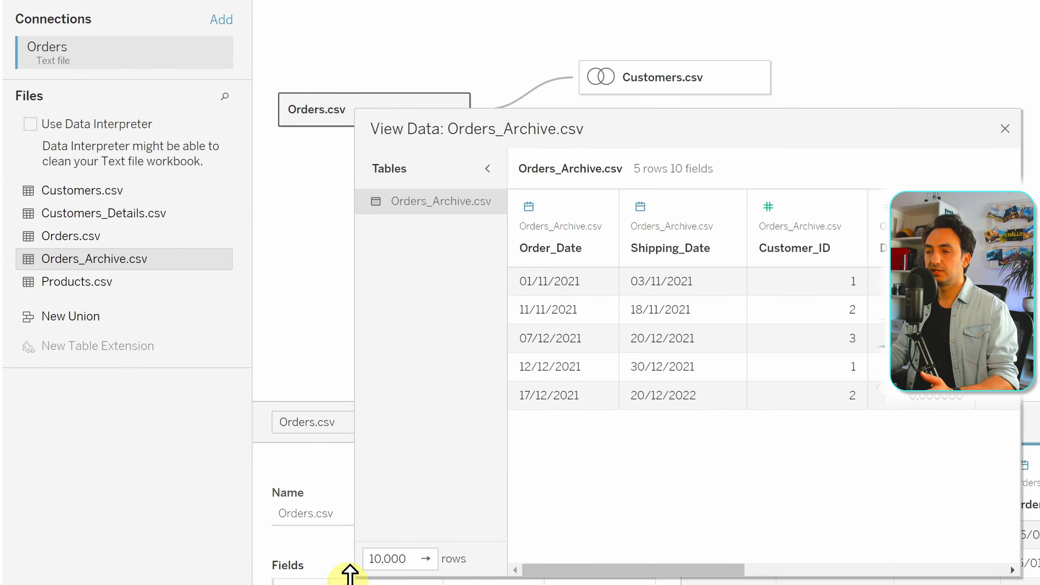
drag(355, 573, 72, 531)
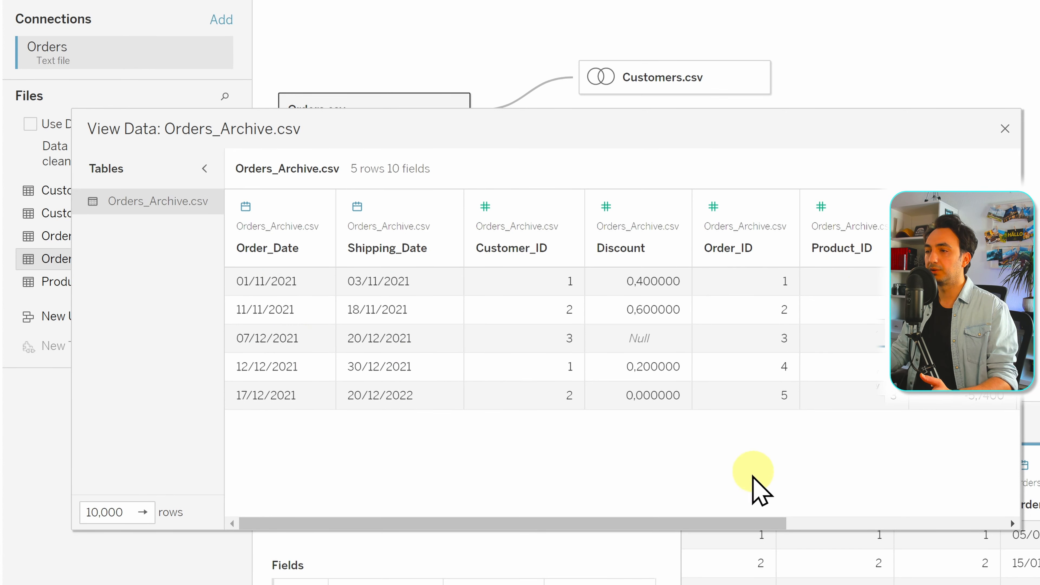
drag(747, 524, 1025, 529)
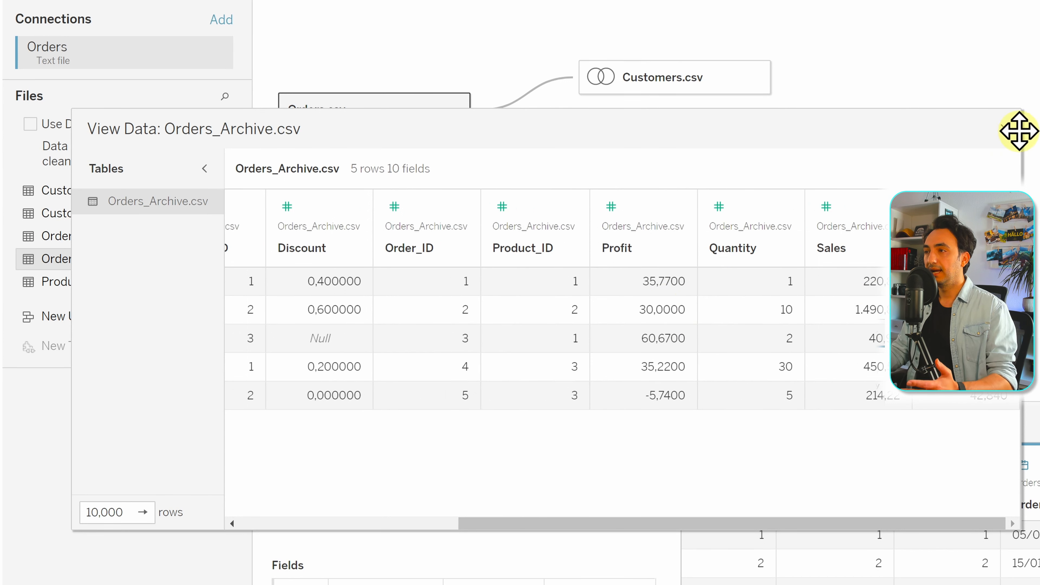
click(1005, 128)
View the data of Orders.csv to compare its columns and order dates with the archive file
mouse_move(220, 241)
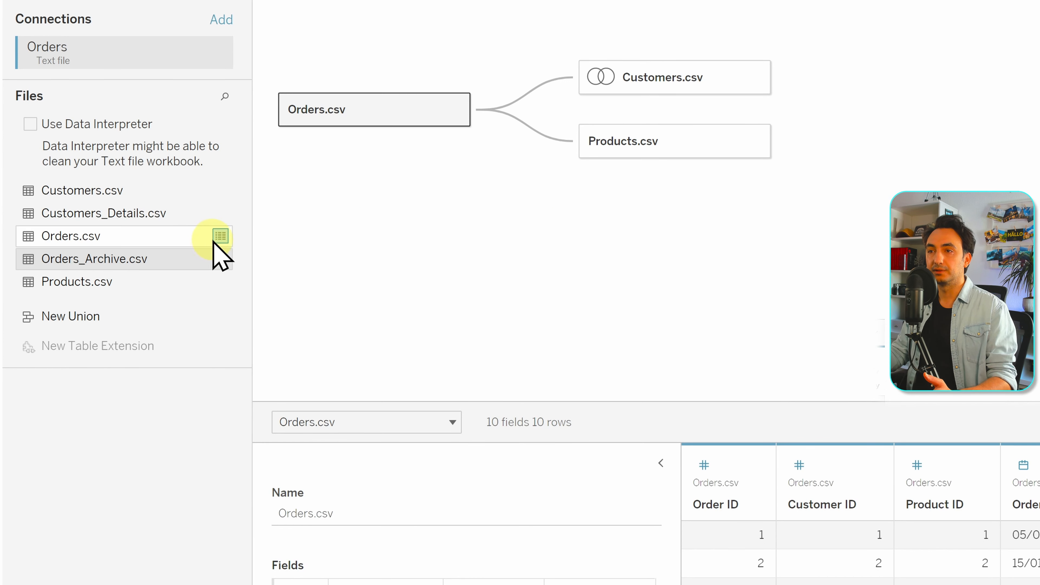
click(221, 236)
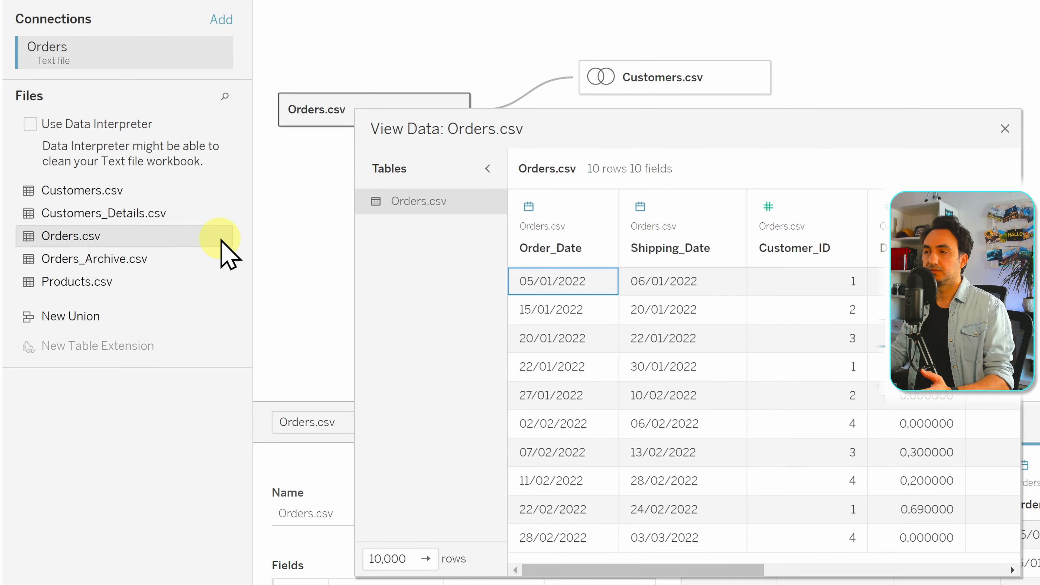
drag(360, 564, 68, 542)
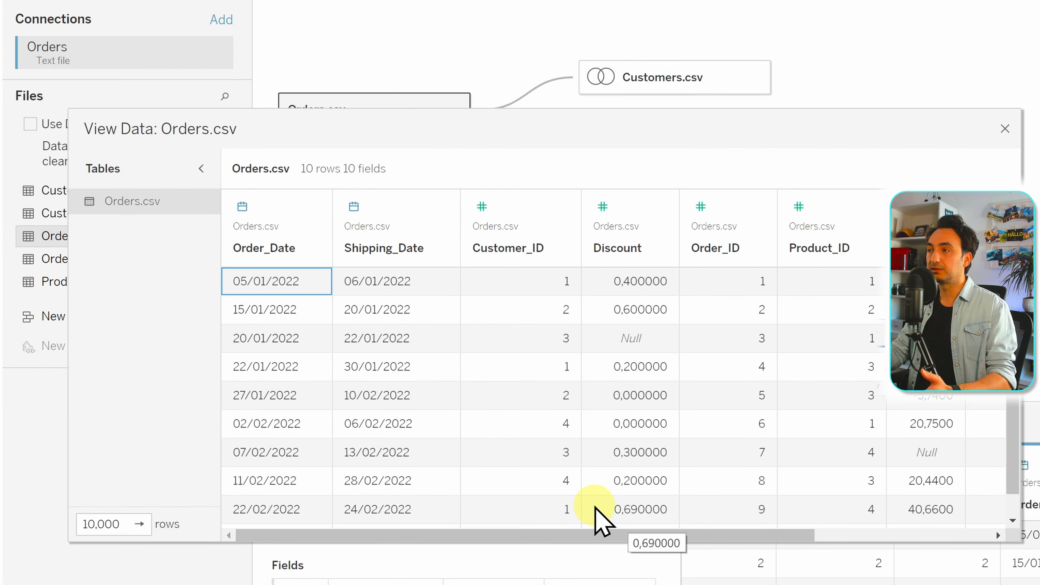
click(1004, 129)
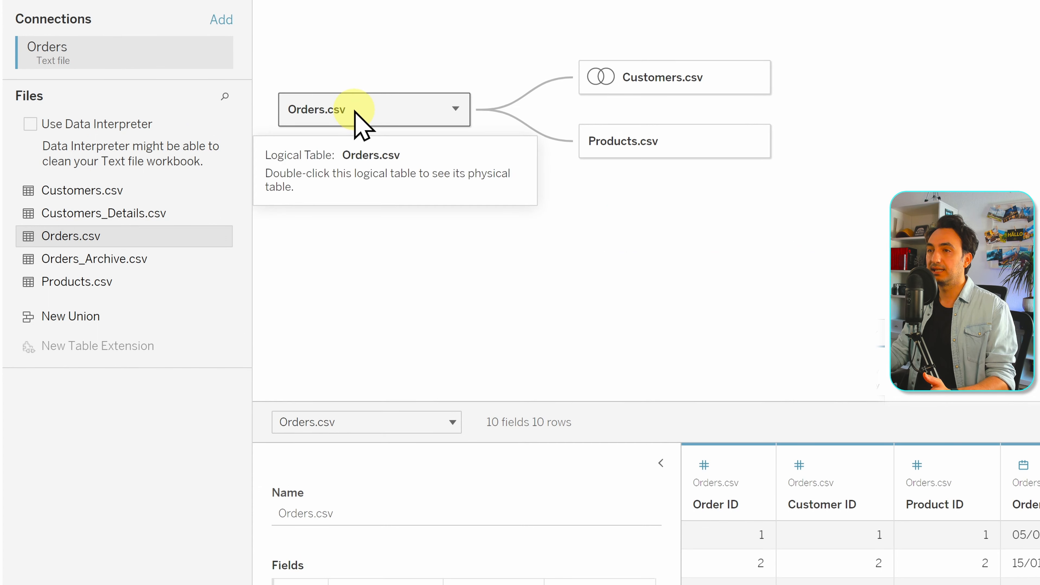
Union Orders_Archive.csv with Orders.csv inside the Orders.csv logical table and check the combined rows in the preview
double_click(354, 121)
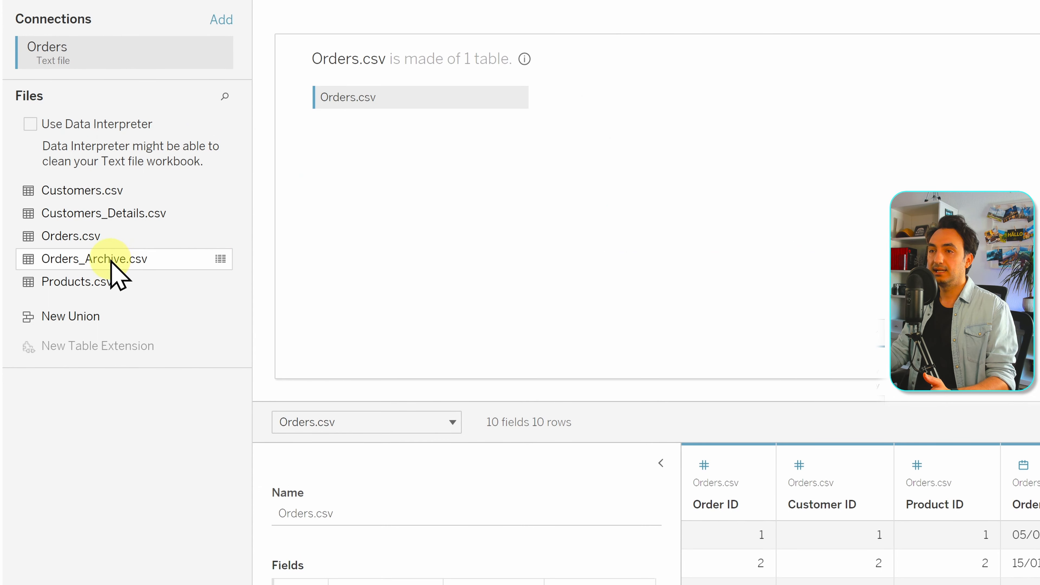
drag(113, 262, 363, 174)
drag(359, 168, 352, 123)
drag(313, 566, 620, 561)
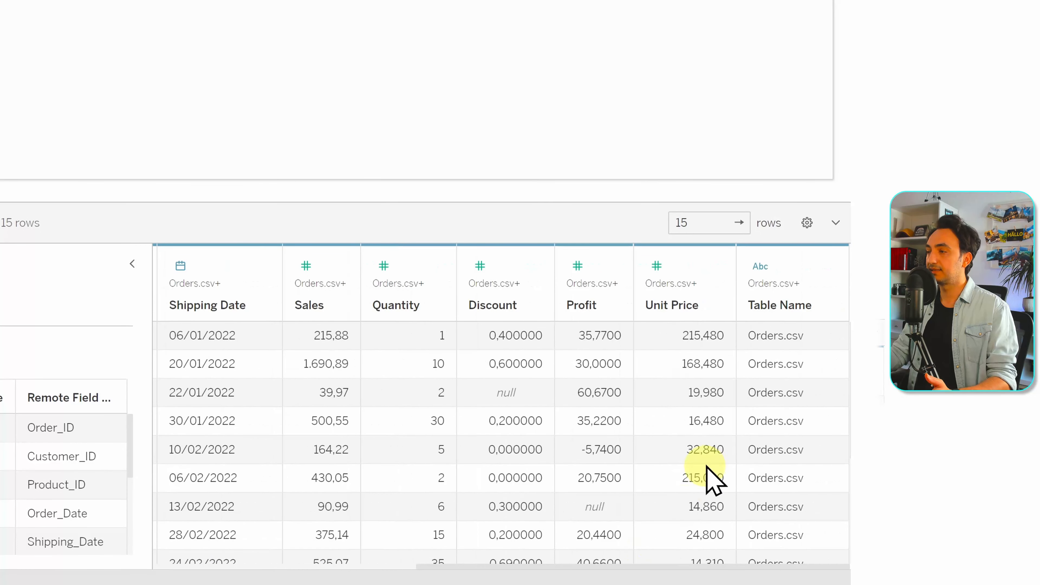
scroll(791, 418, down, 3)
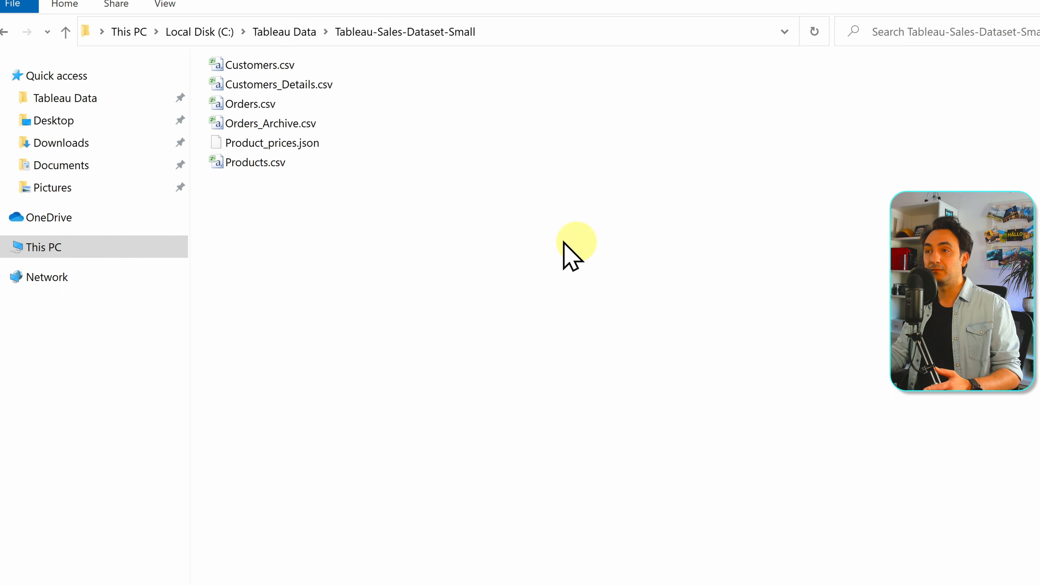
Switch to File Explorer and locate Product_prices.json in the Tableau-Sales-Dataset-Small folder
click(295, 144)
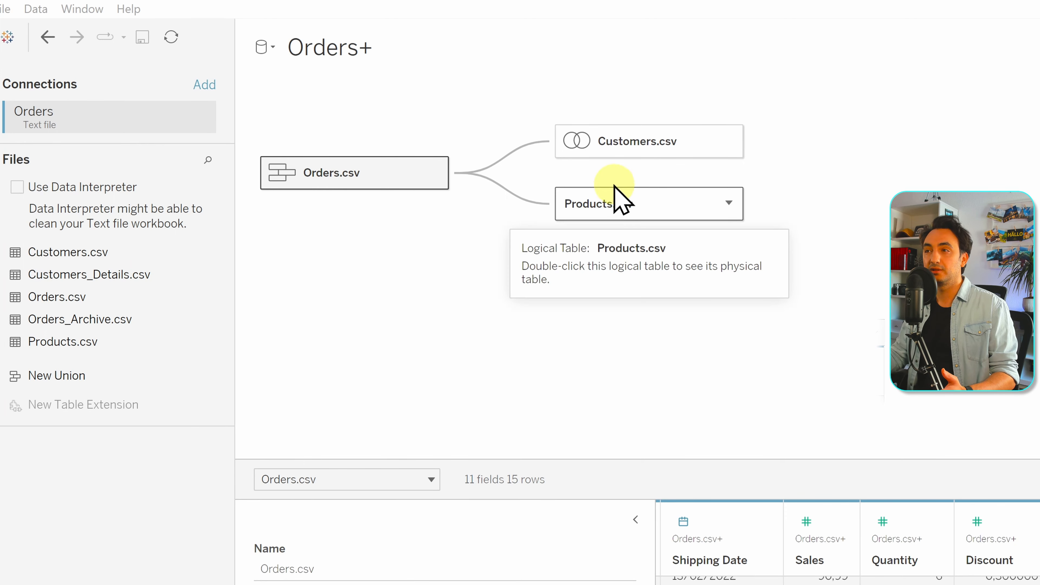
Switch back to Tableau Public and rename the data source as Small Data Source
click(355, 47)
text(S)
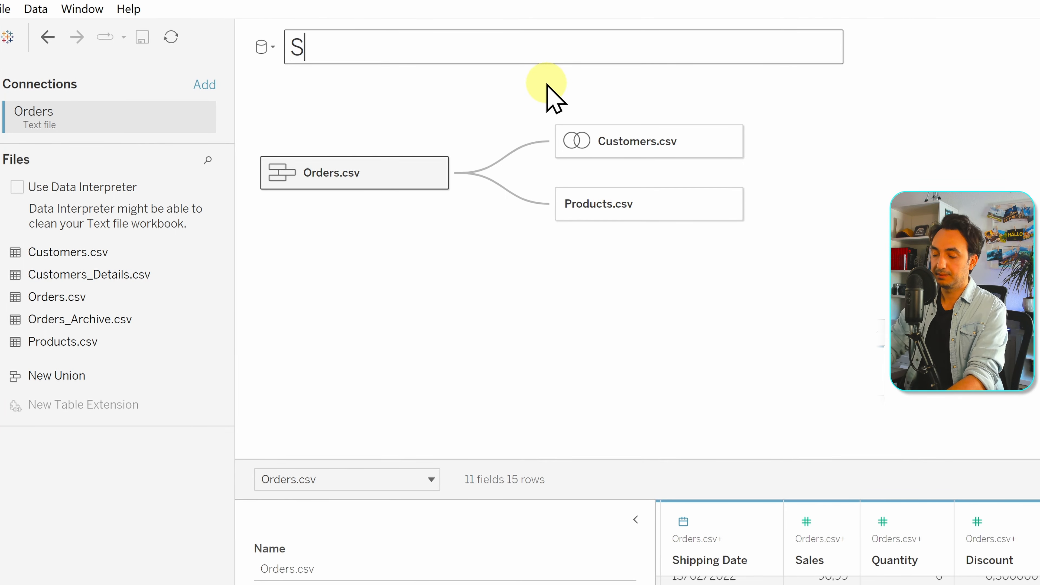
text(mall Data)
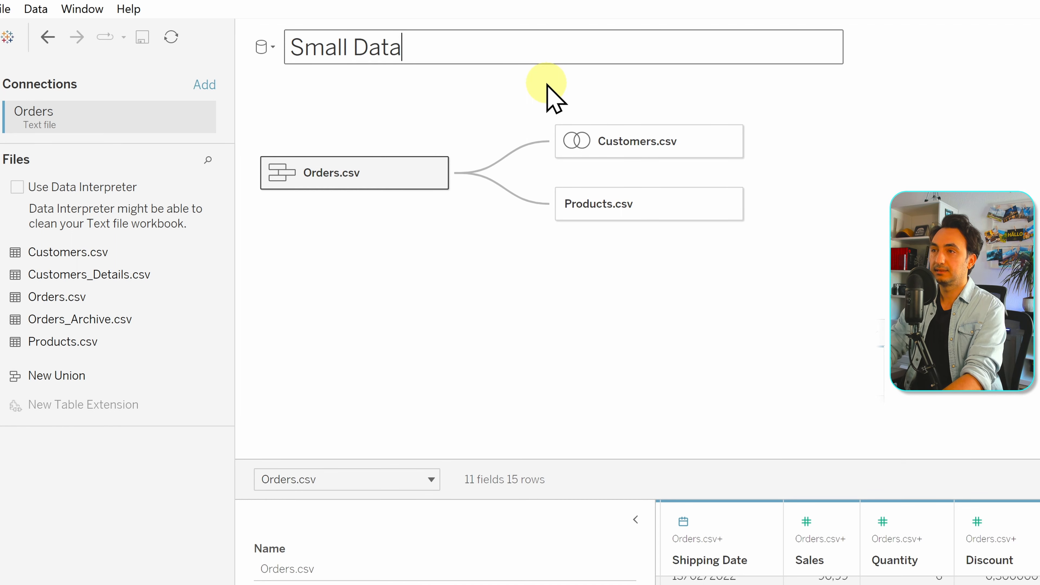
text( Source)
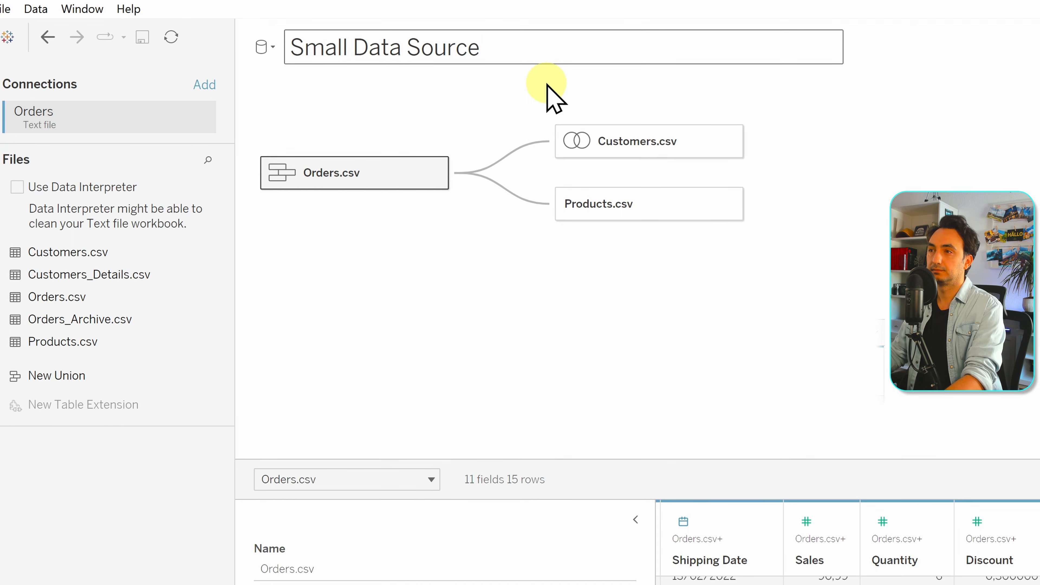
key(Return)
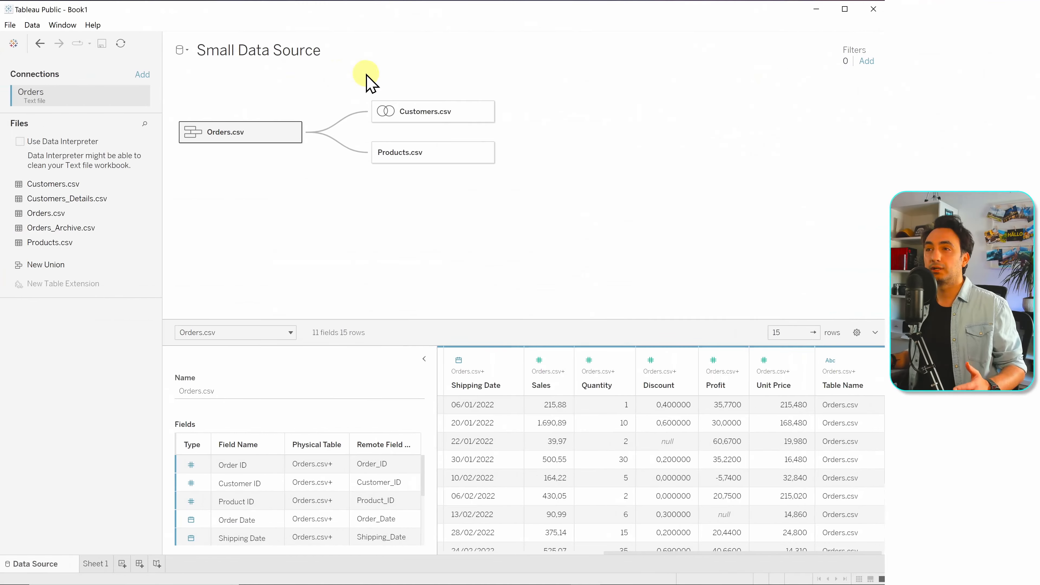
Add a new text-file data source using Orders.csv from the Tableau-Sales-Dataset-Big folder
click(186, 50)
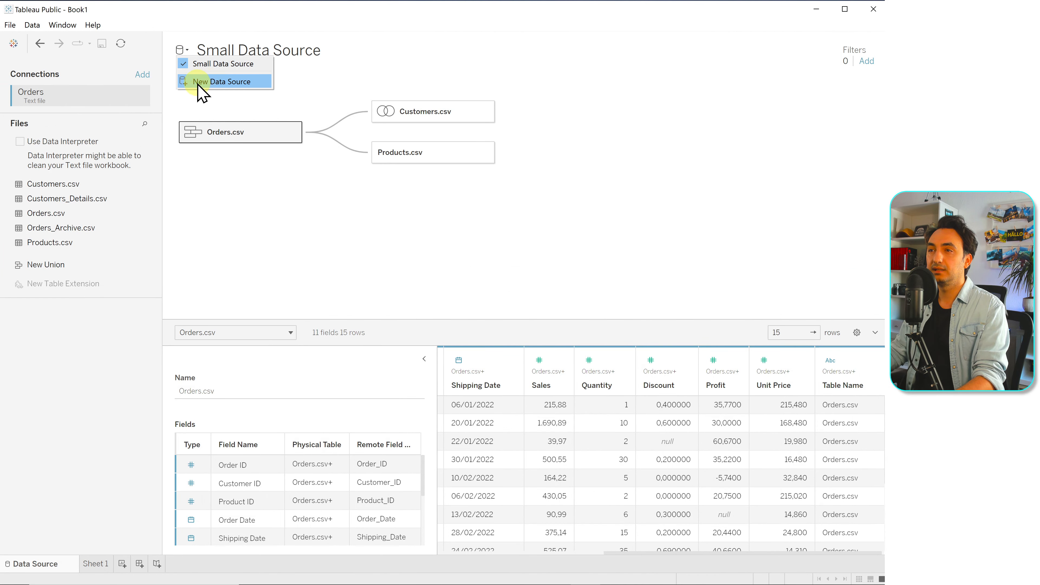
click(207, 83)
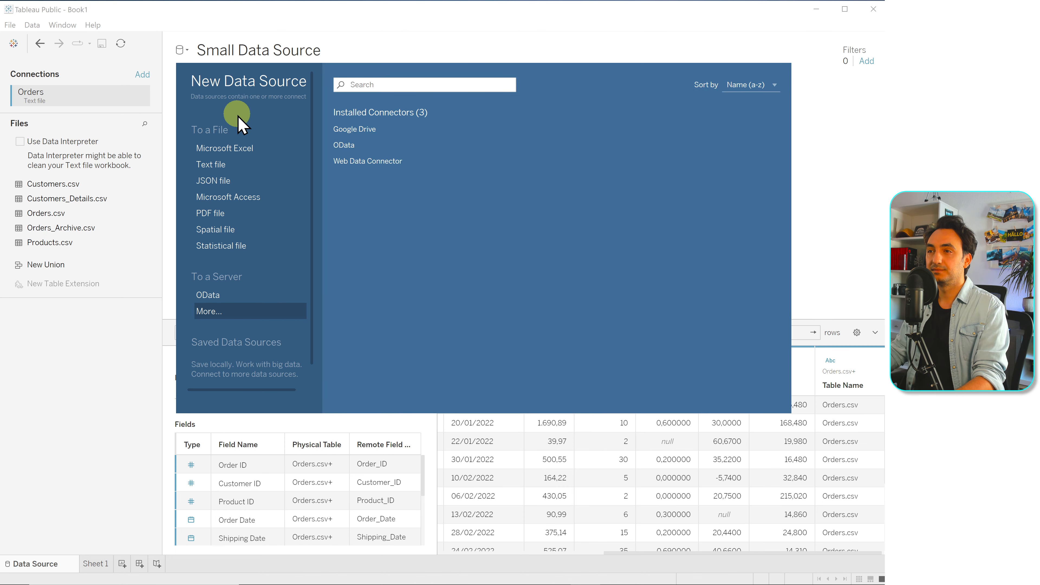
click(220, 164)
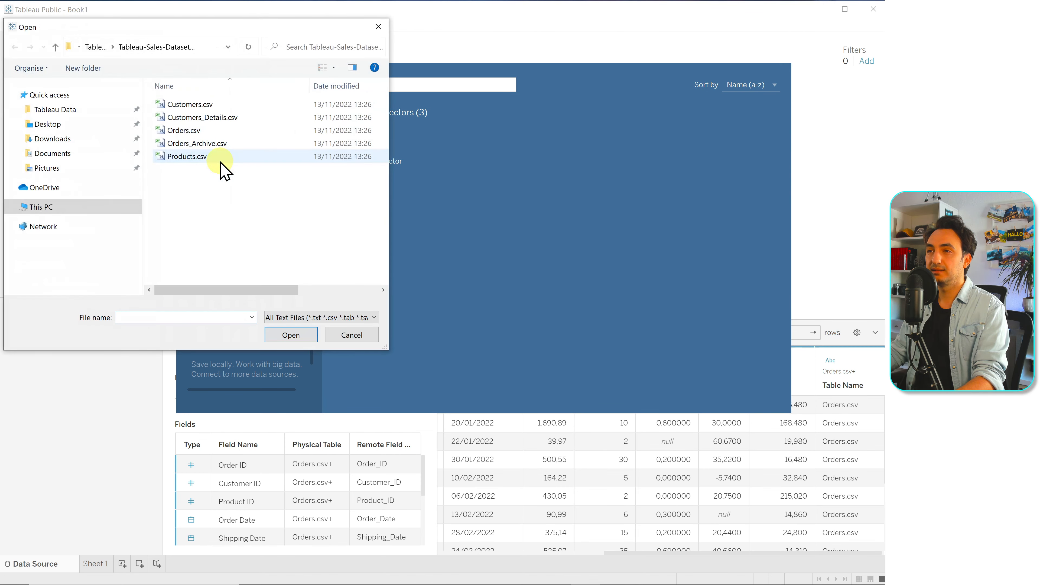
click(97, 47)
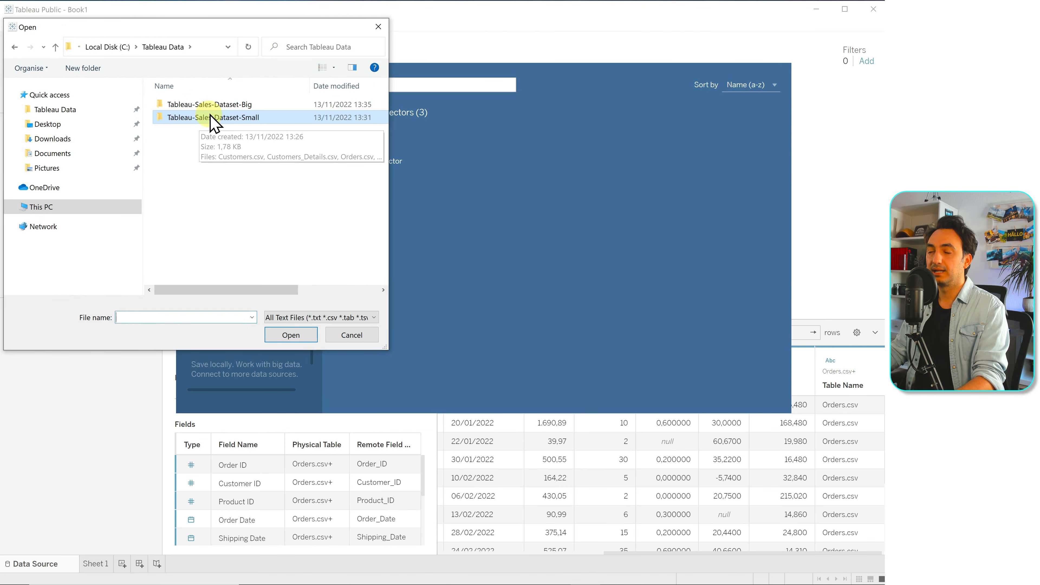
double_click(217, 108)
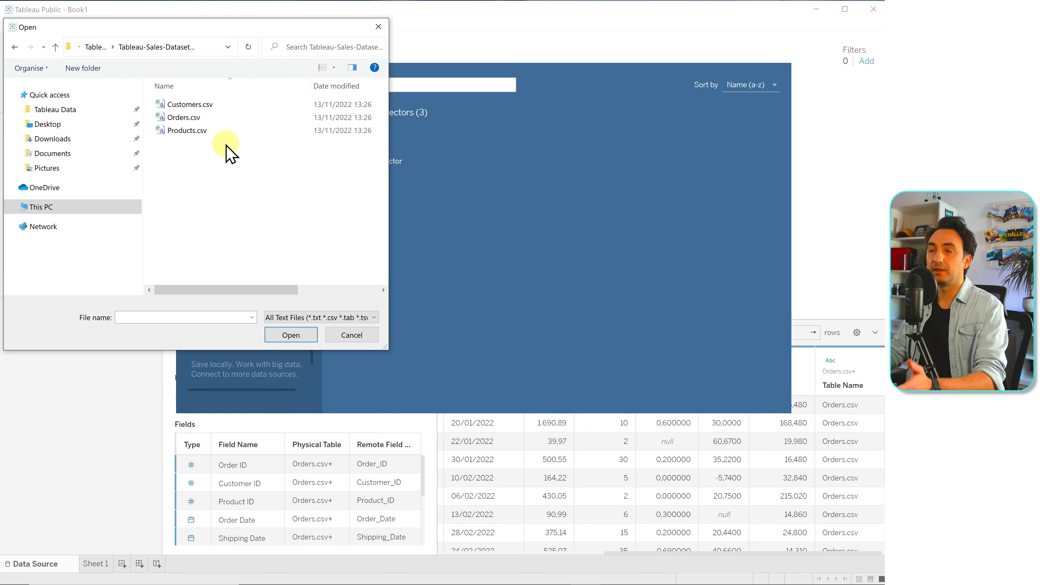
click(192, 117)
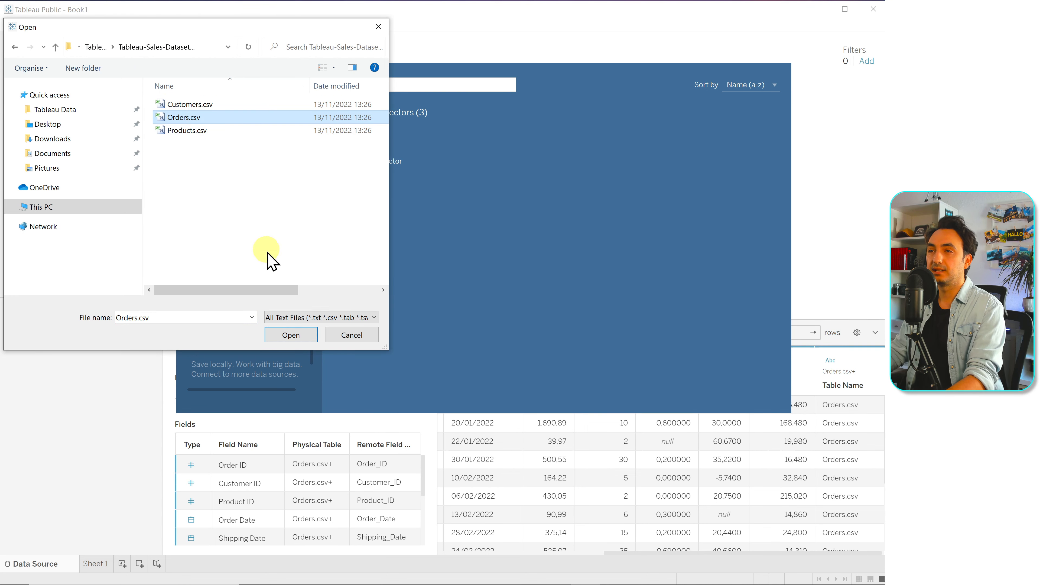
click(291, 335)
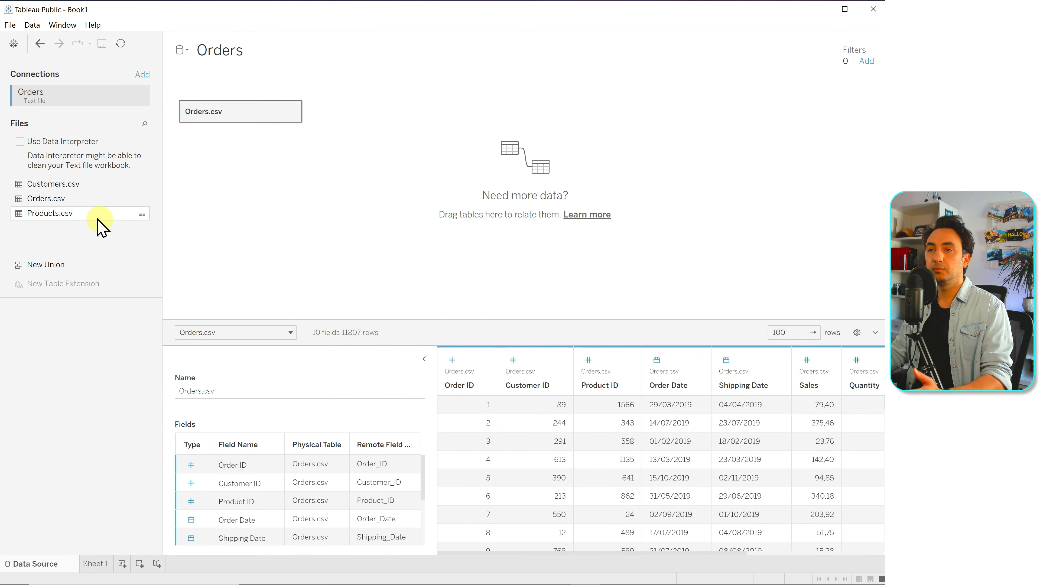
Relate Customers.csv to Orders.csv in the new data source and check the customer rows in the preview
drag(62, 185, 363, 100)
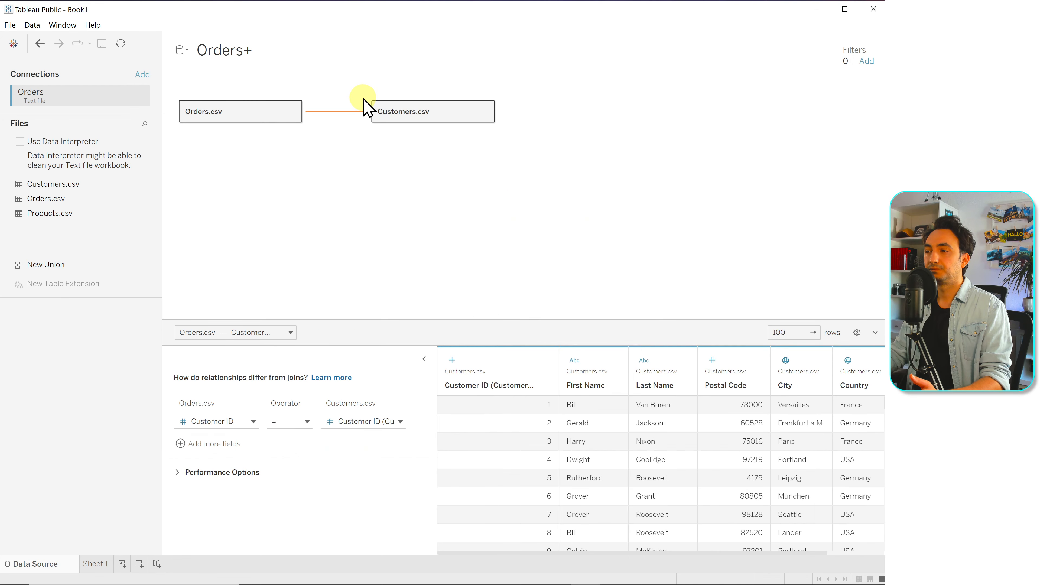
scroll(518, 480, down, 7)
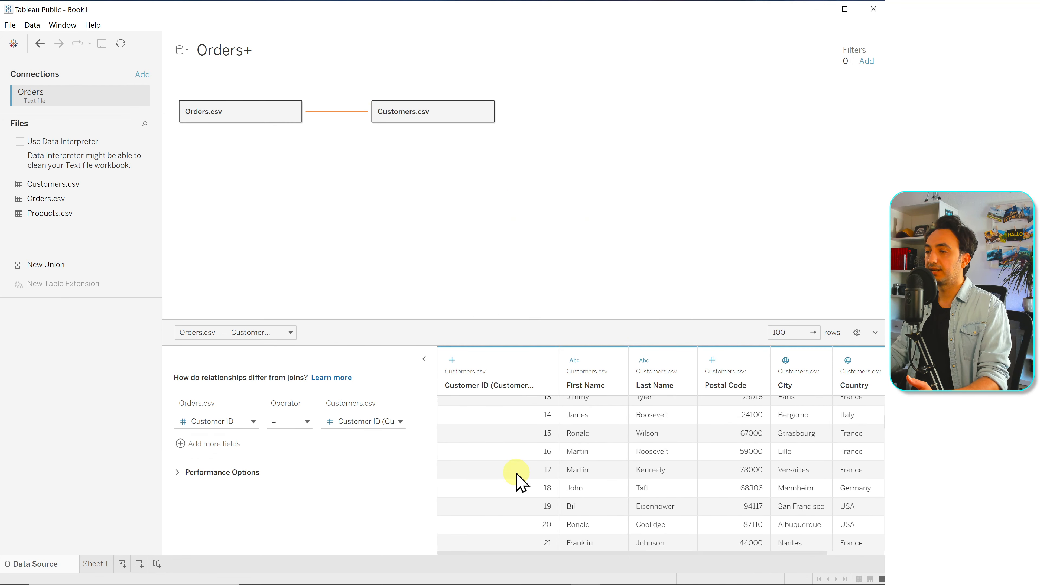
Set the cardinality of the Orders–Customers relationship to One on the Customers.csv side in the performance options
scroll(519, 480, down, 7)
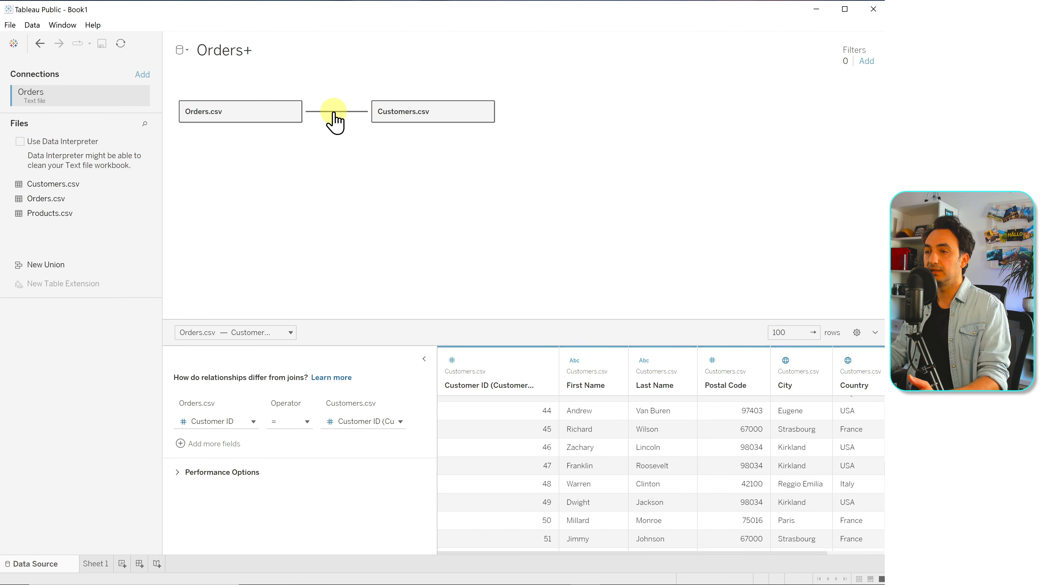
click(231, 472)
scroll(323, 490, down, 1)
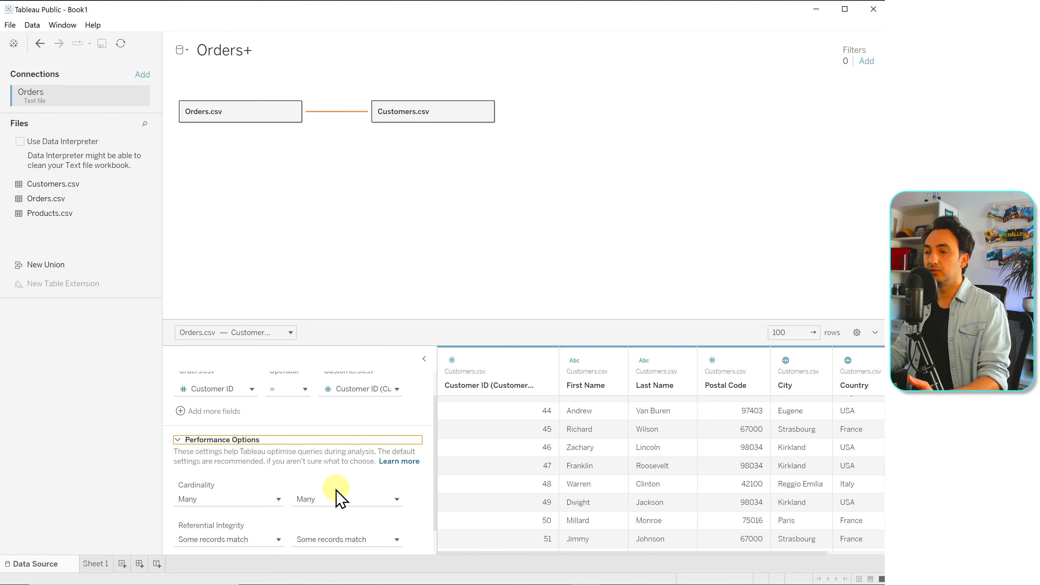
click(331, 499)
click(331, 530)
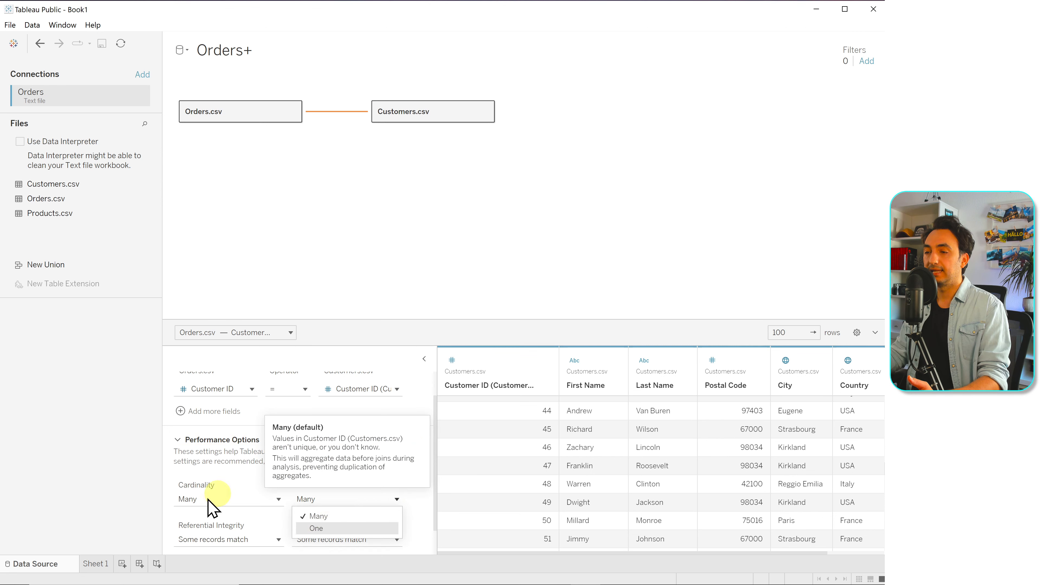
mouse_move(205, 508)
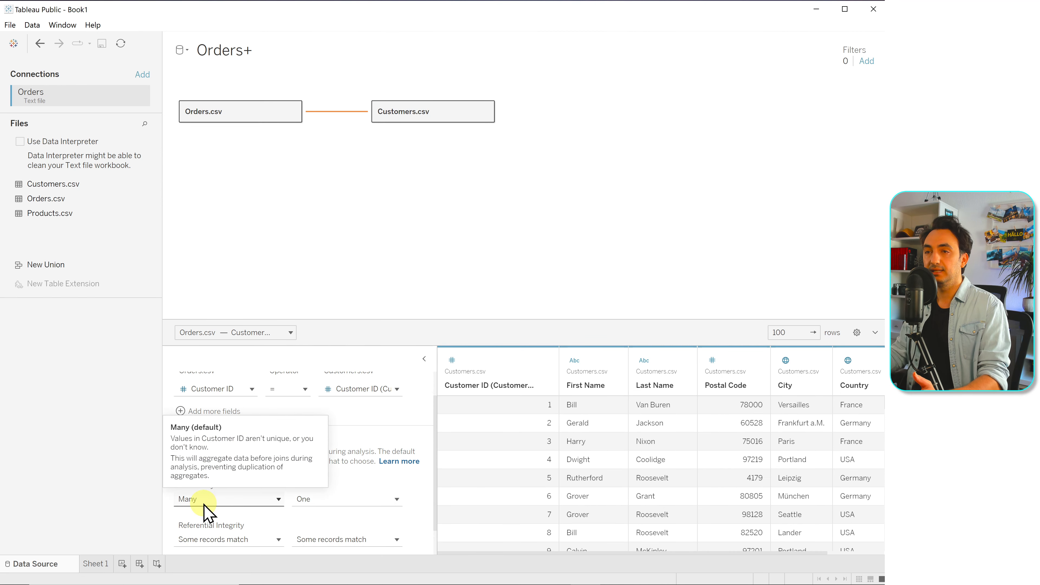
Relate Products.csv to Orders.csv and set the relationship's cardinality to One on the Products.csv side
drag(47, 216, 393, 168)
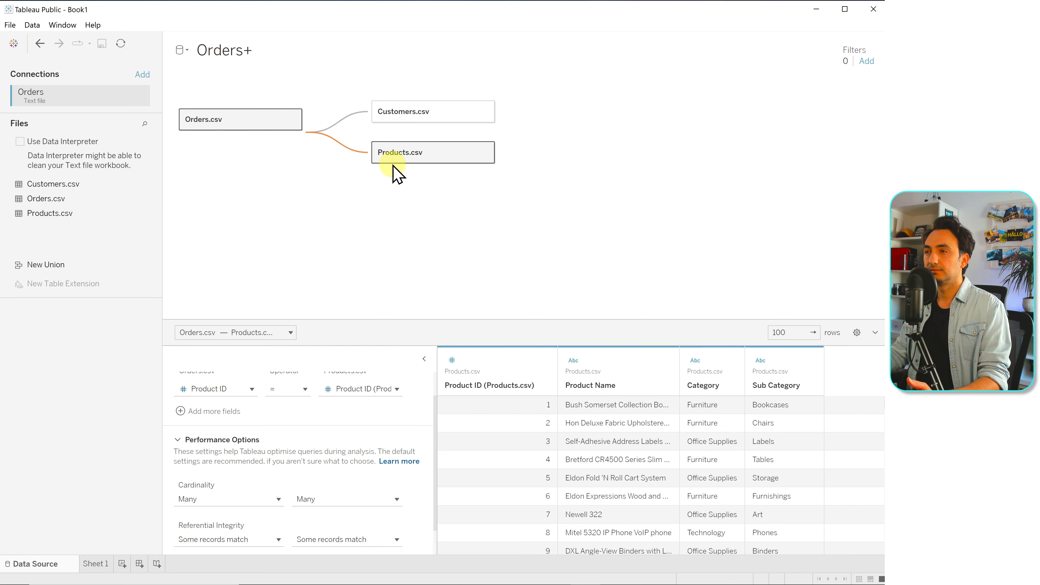
scroll(505, 440, down, 4)
scroll(505, 440, down, 9)
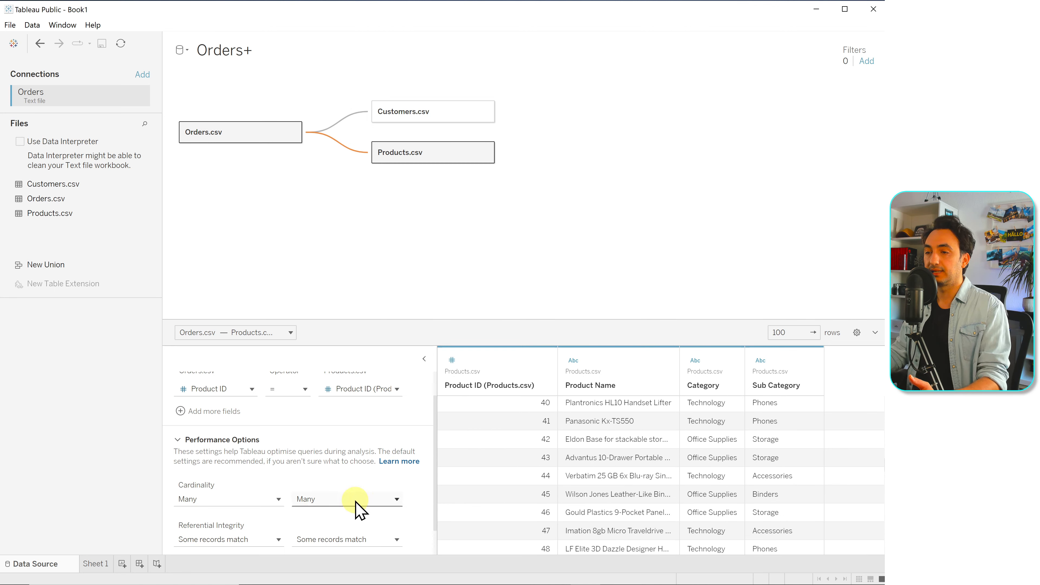
mouse_move(355, 500)
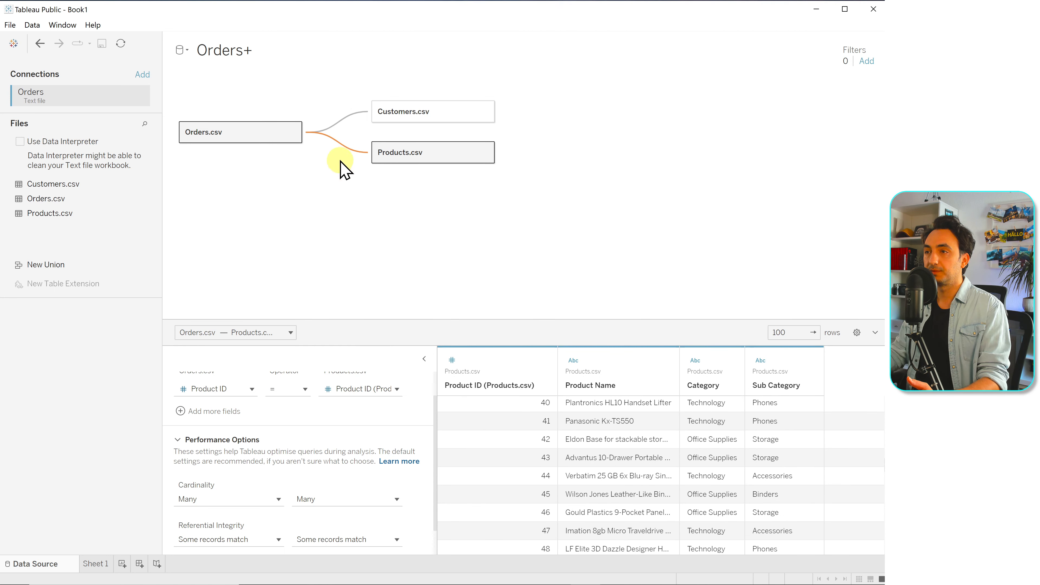
mouse_move(339, 157)
click(340, 499)
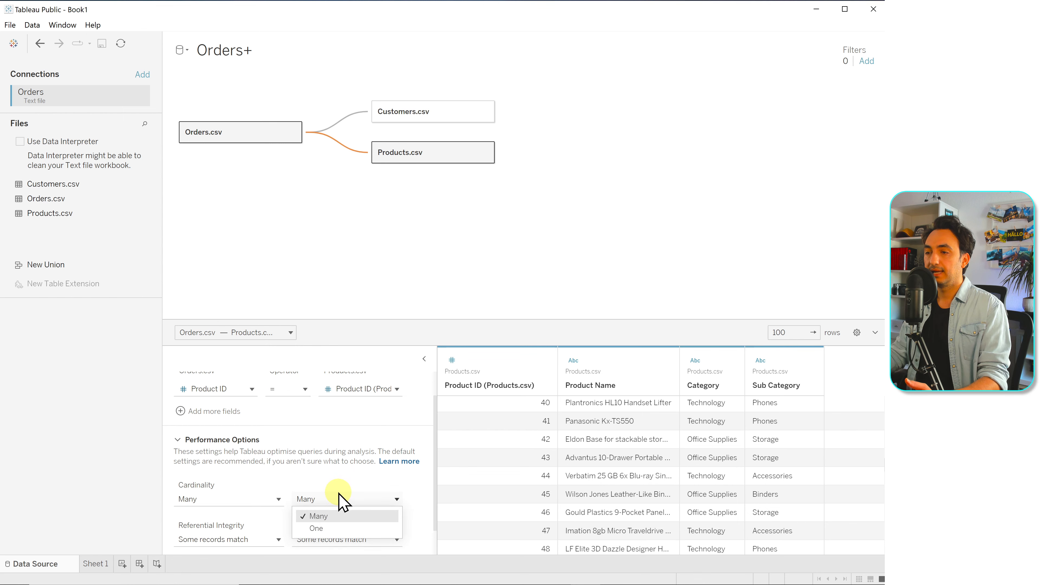
click(328, 529)
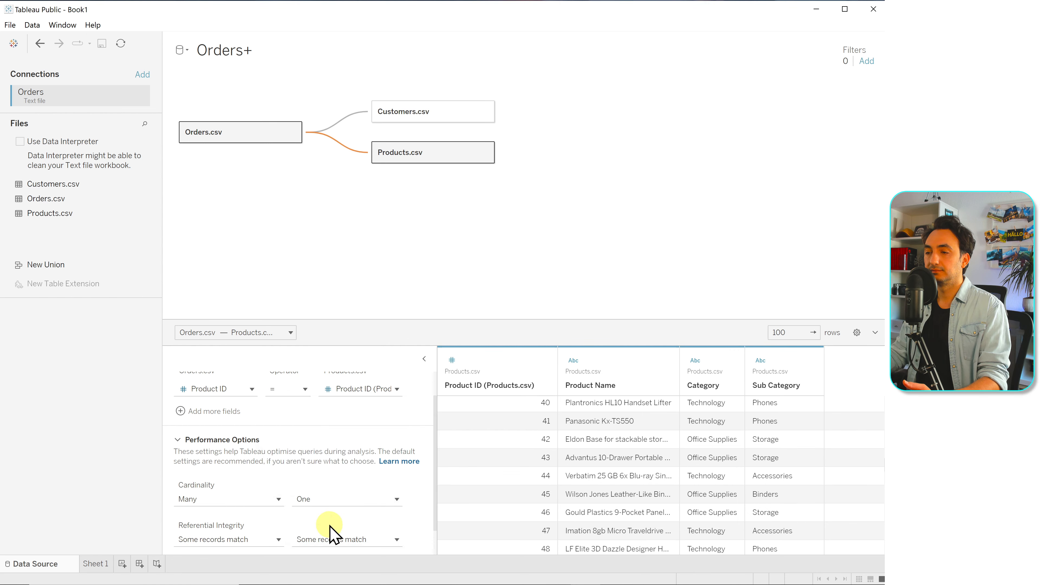
Rename the data source as Big Data Source
click(250, 51)
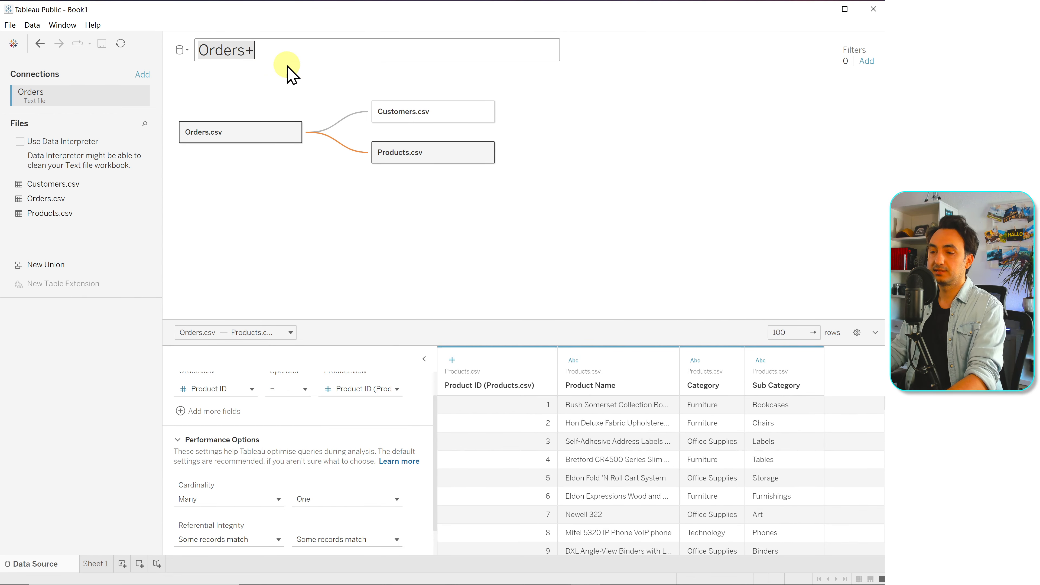
text(Big Data Sour)
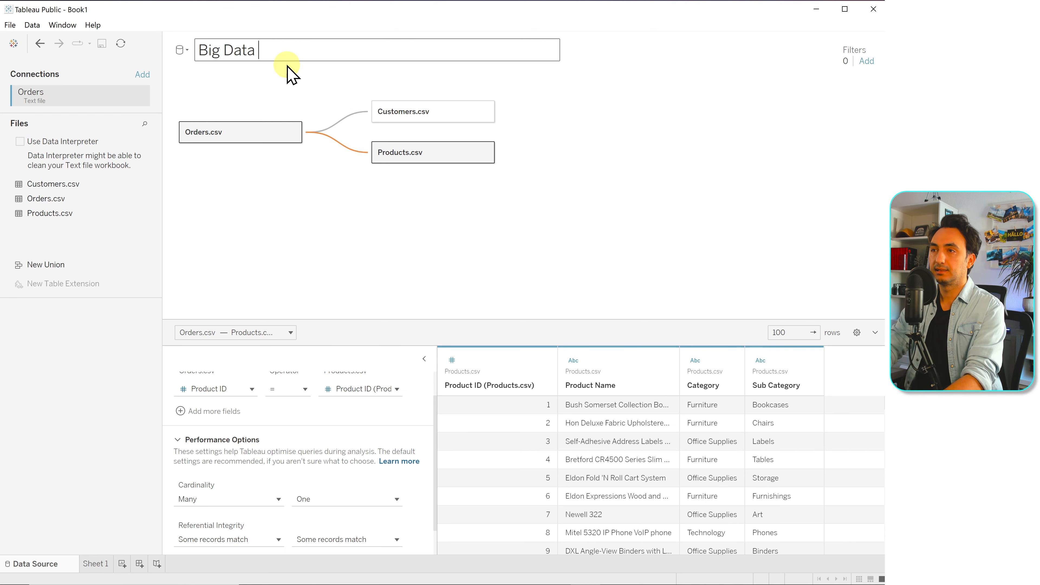
text(ce)
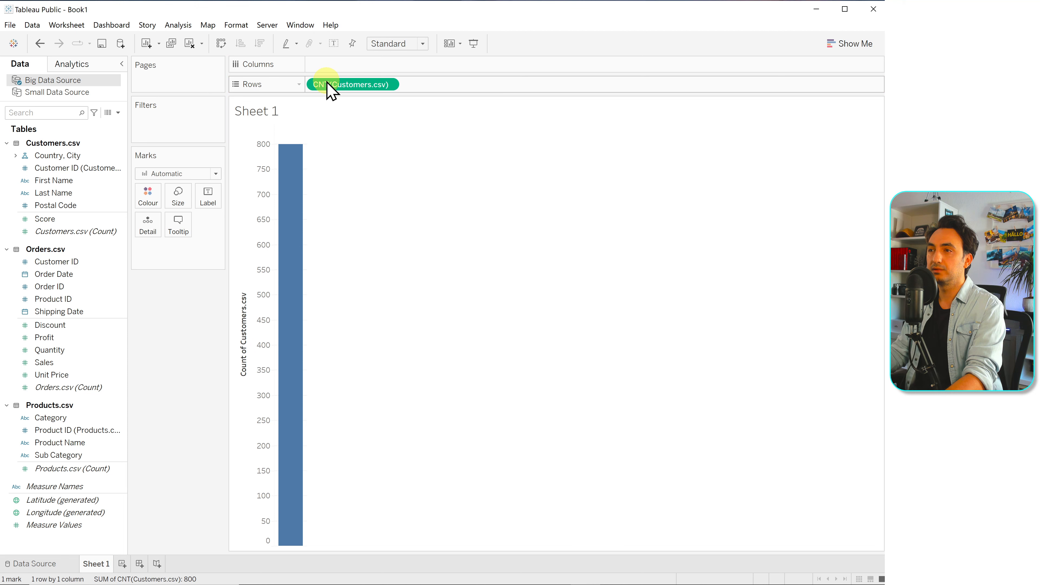
Save the workbook to Tableau Public with the title DataSource and download it from its web page as a Tableau Workbook
click(9, 25)
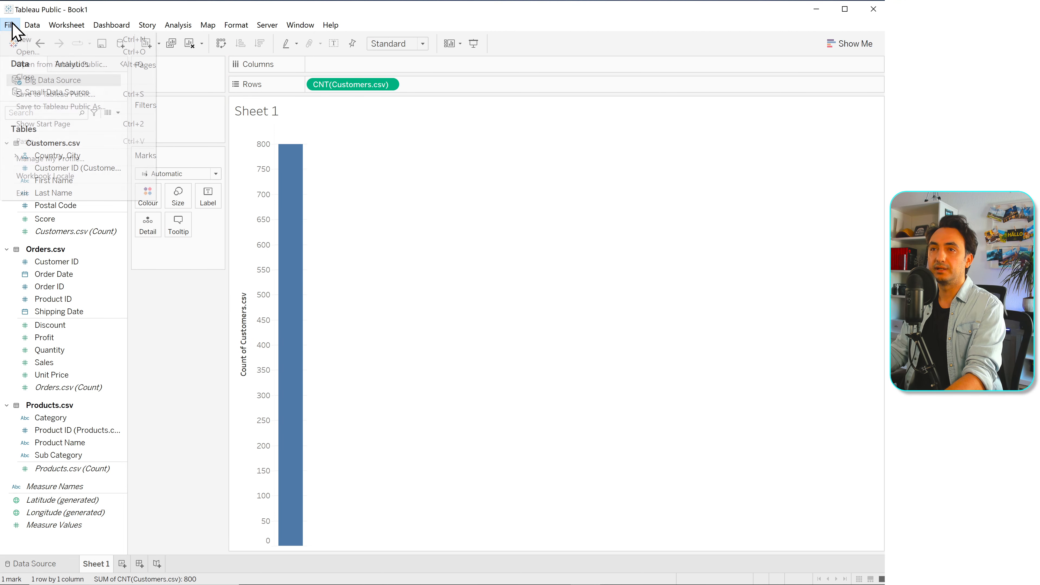
click(108, 95)
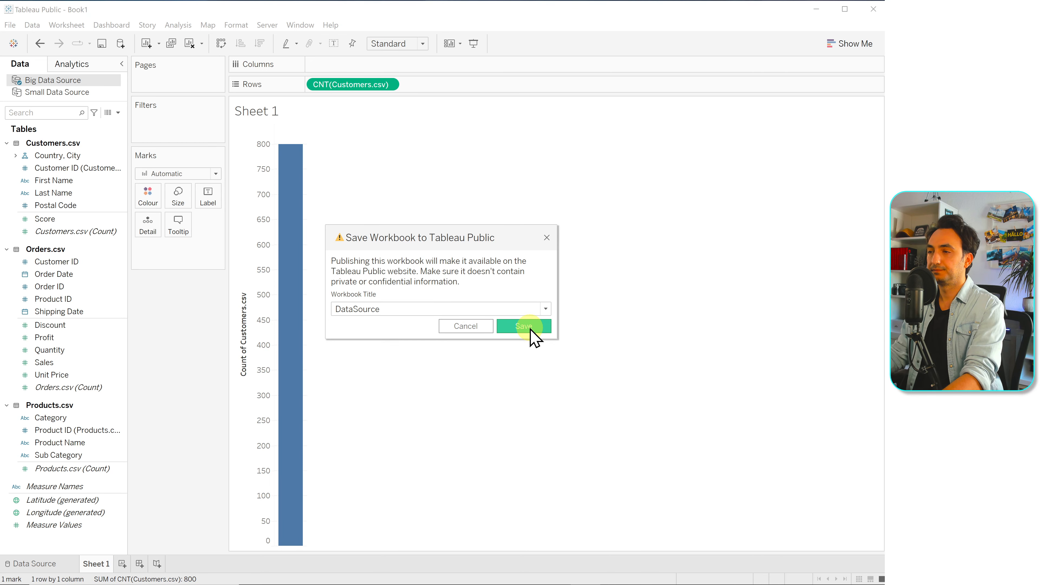
click(531, 330)
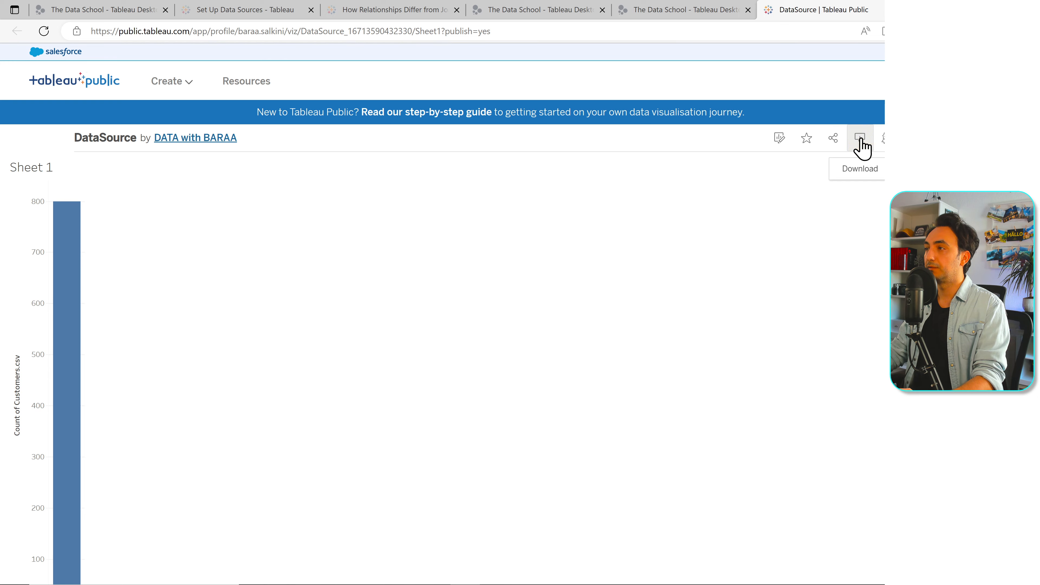
click(859, 138)
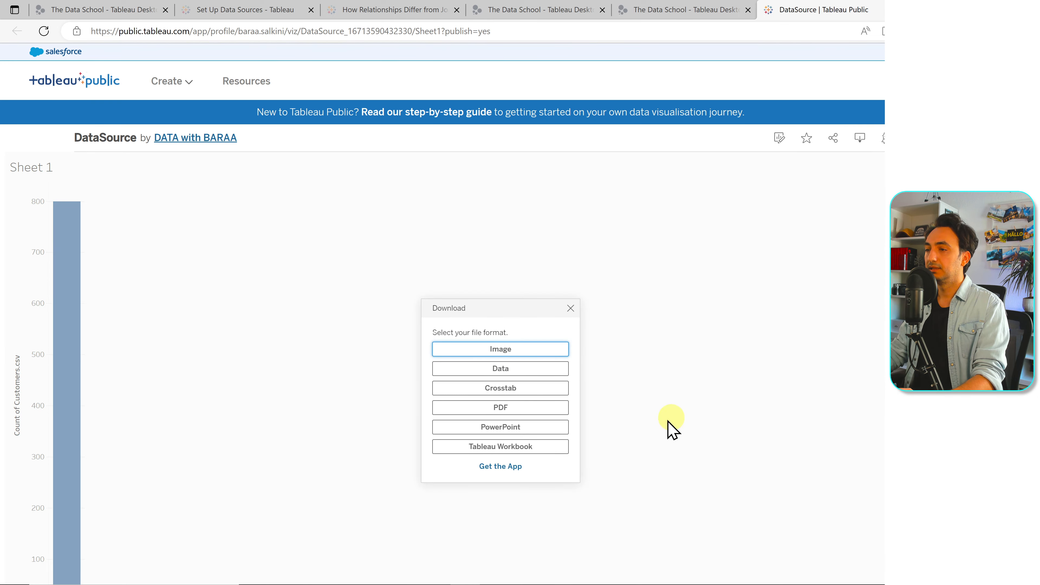
click(528, 449)
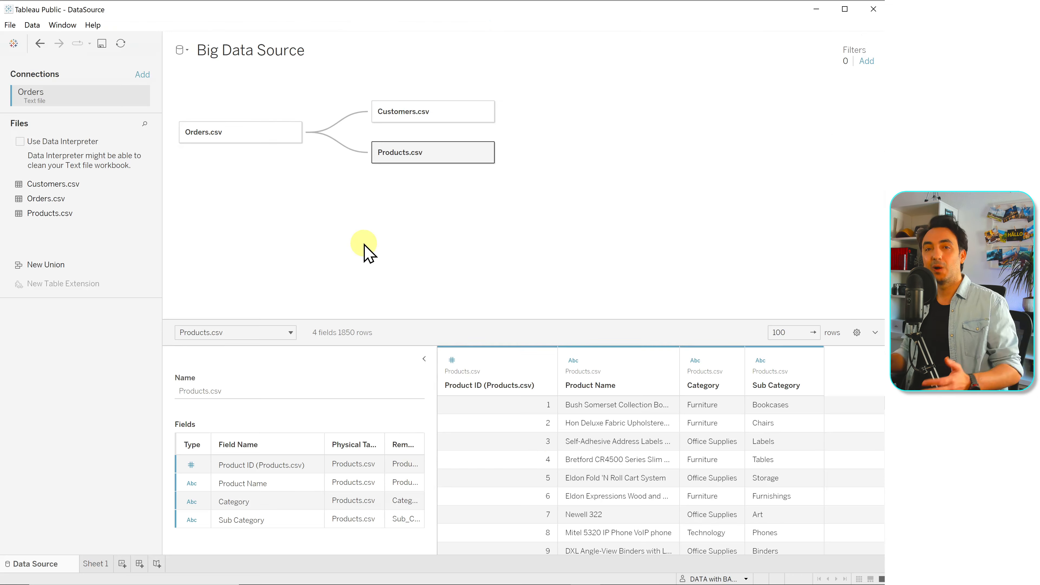